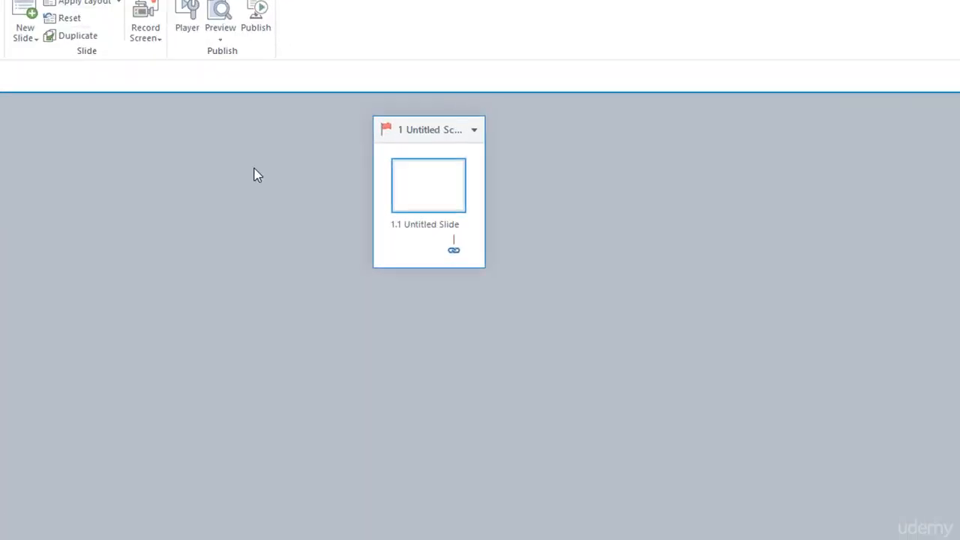
pyautogui.rightClick(254, 174)
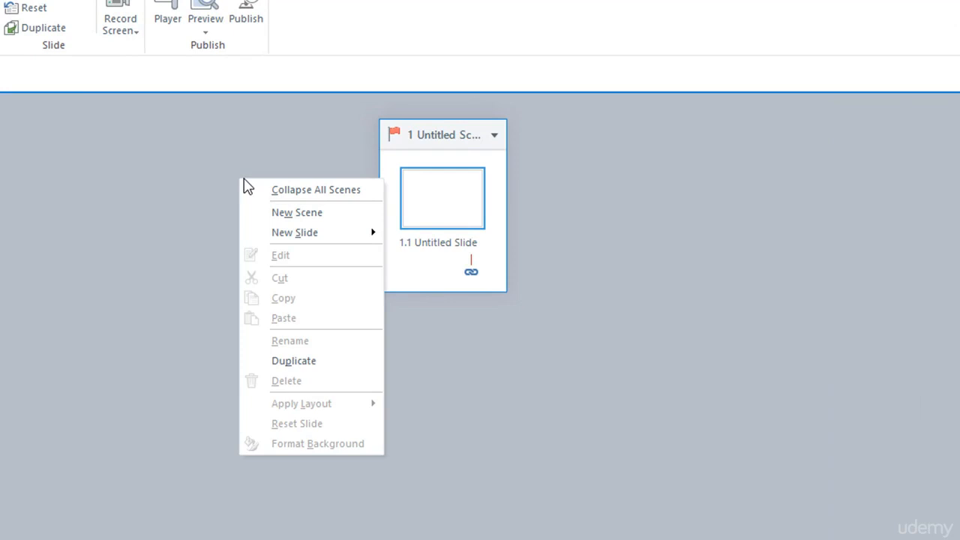
pyautogui.click(227, 211)
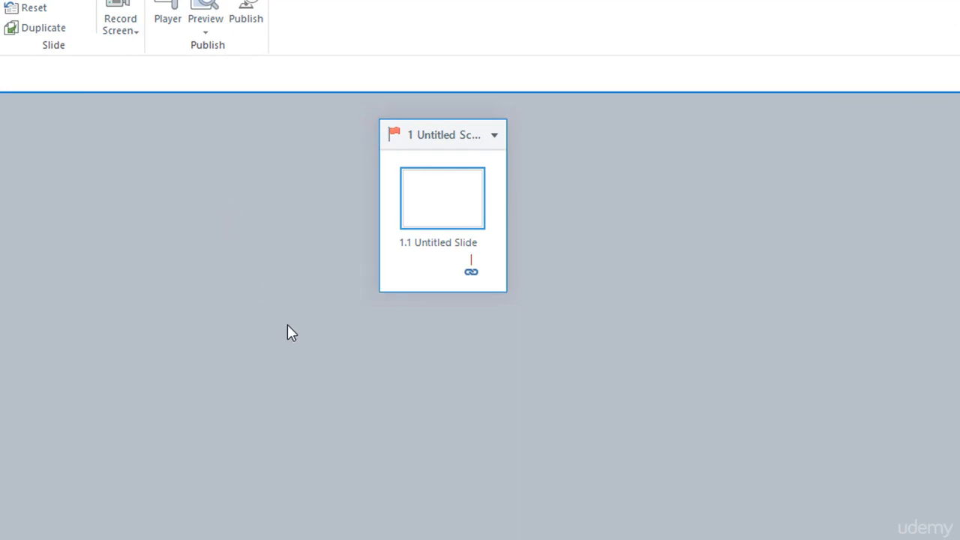
pyautogui.rightClick(457, 137)
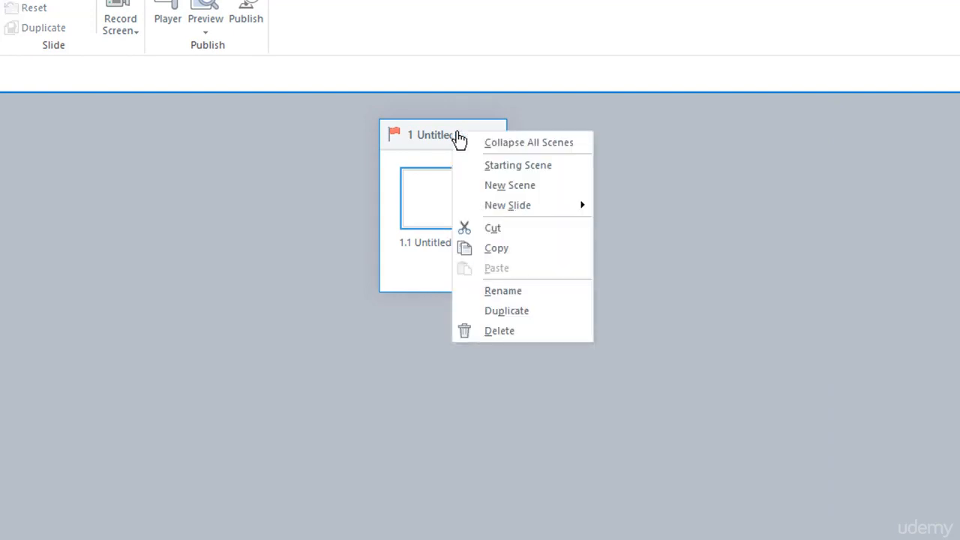
pyautogui.click(264, 332)
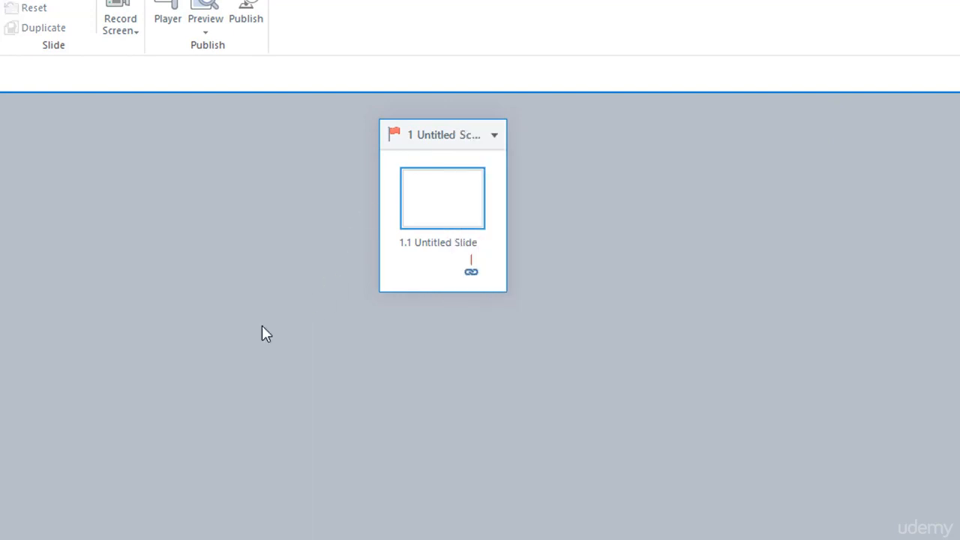
pyautogui.rightClick(420, 220)
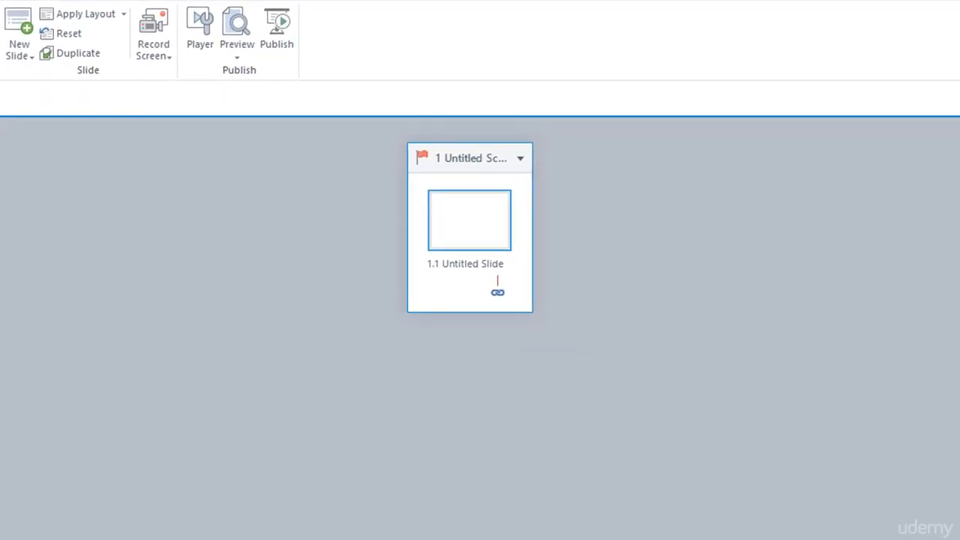
# Rename the untitled scene as "Risk Management 101"
pyautogui.rightClick(453, 156)
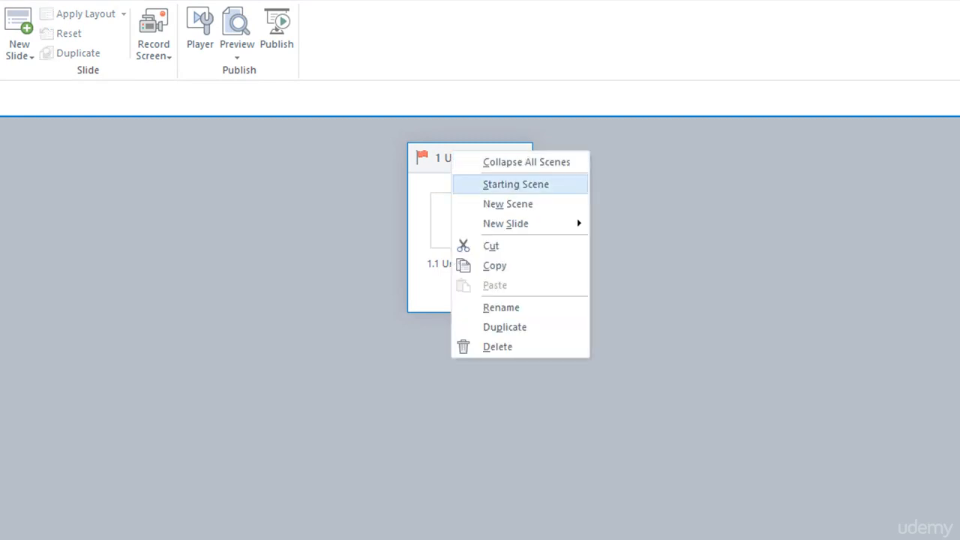
pyautogui.click(501, 308)
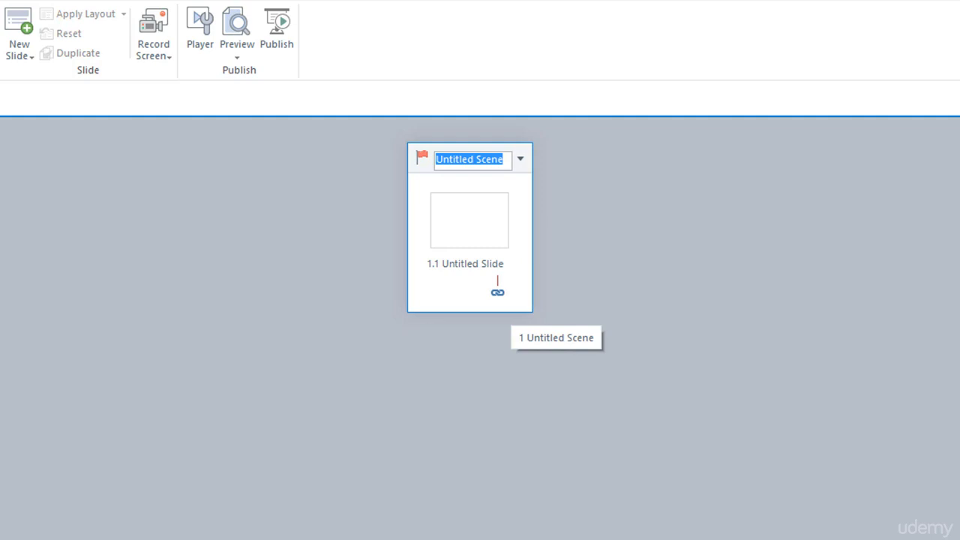
pyautogui.write('Risk Manage')
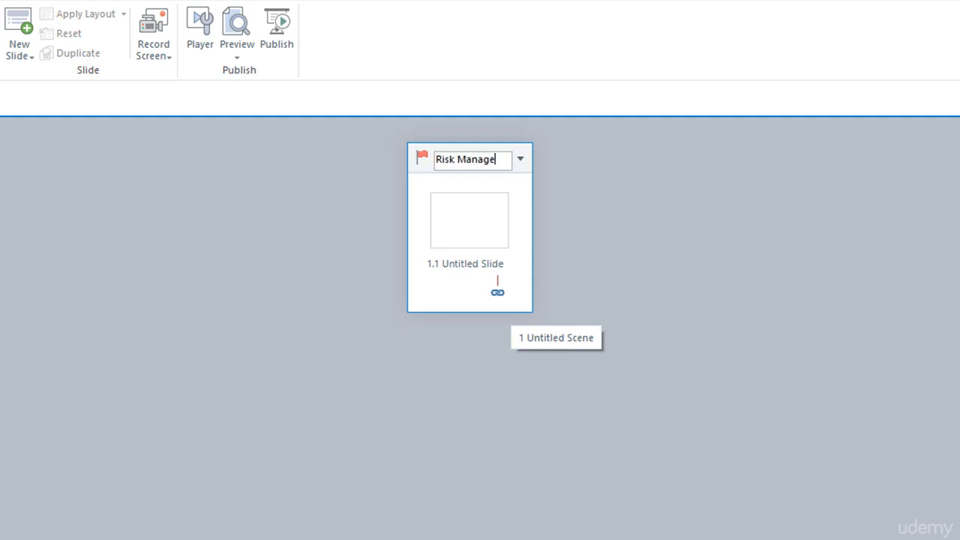
pyautogui.write('ment 101')
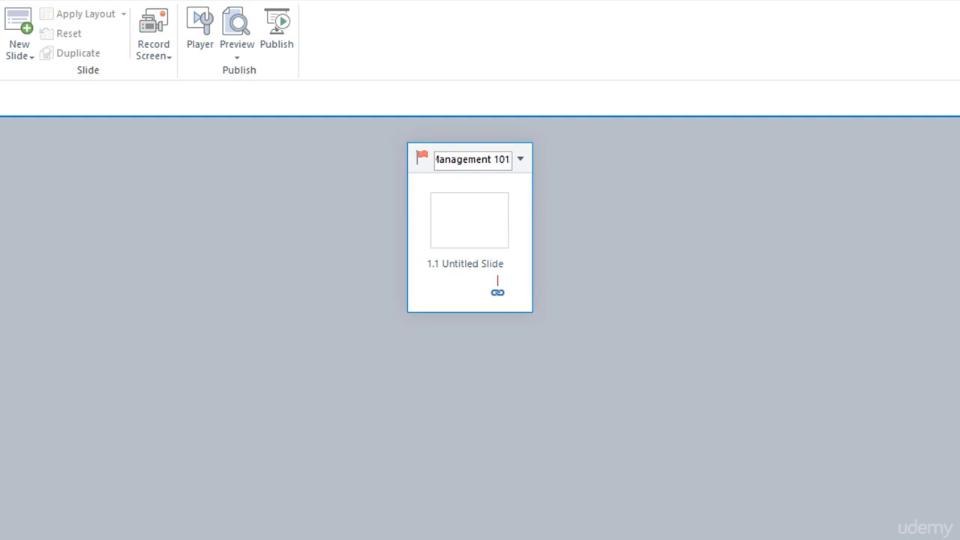
pyautogui.press('Return')
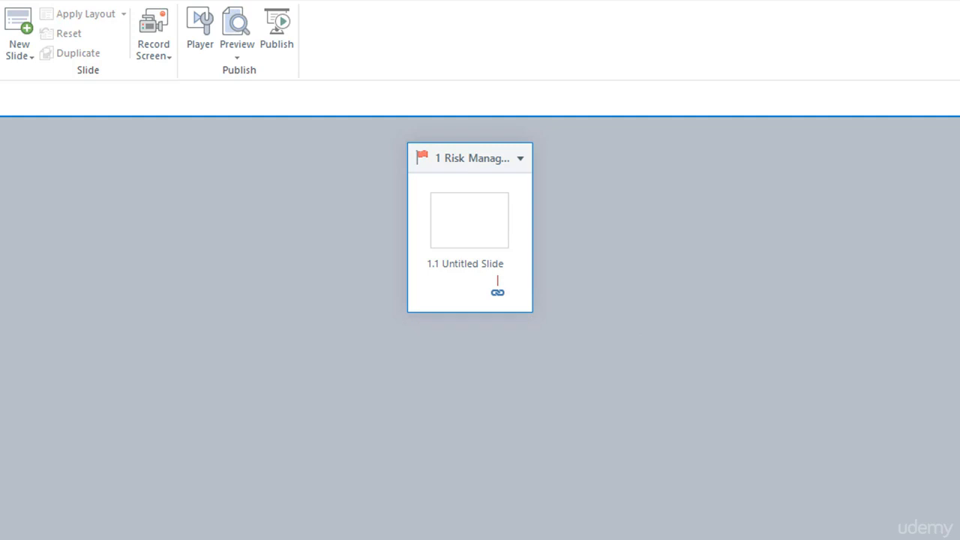
# Rename slide 1.1 as "Let's Begin"
pyautogui.doubleClick(465, 264)
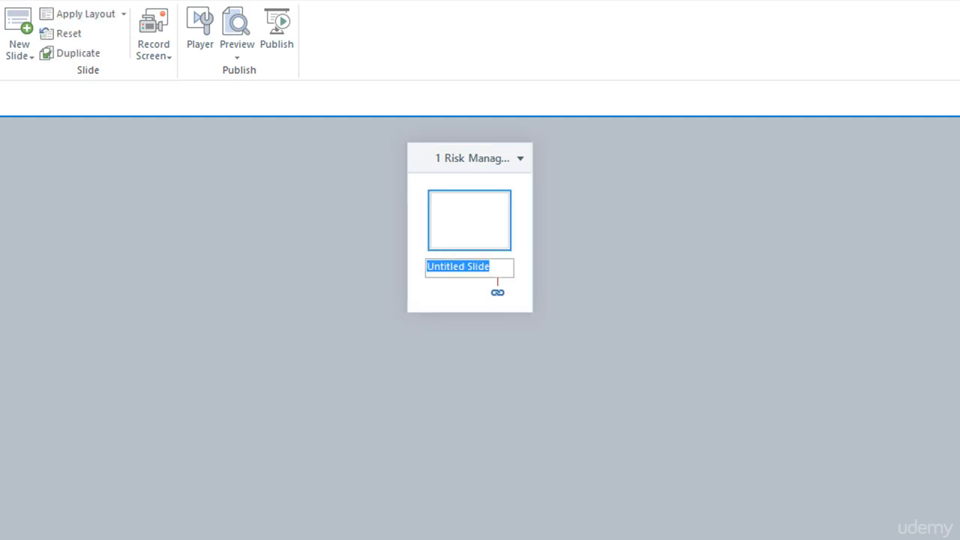
pyautogui.write("Let's Be")
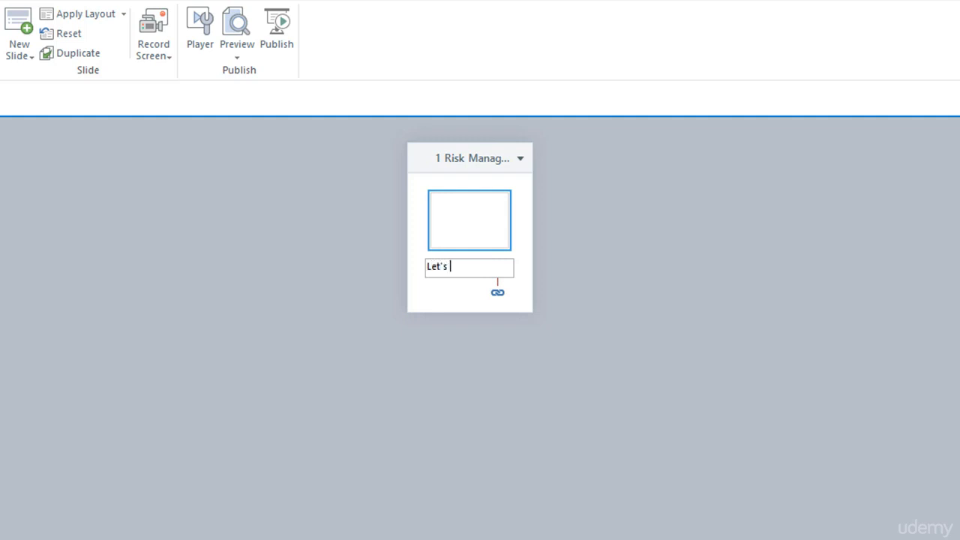
pyautogui.write('gin')
pyautogui.press('Return')
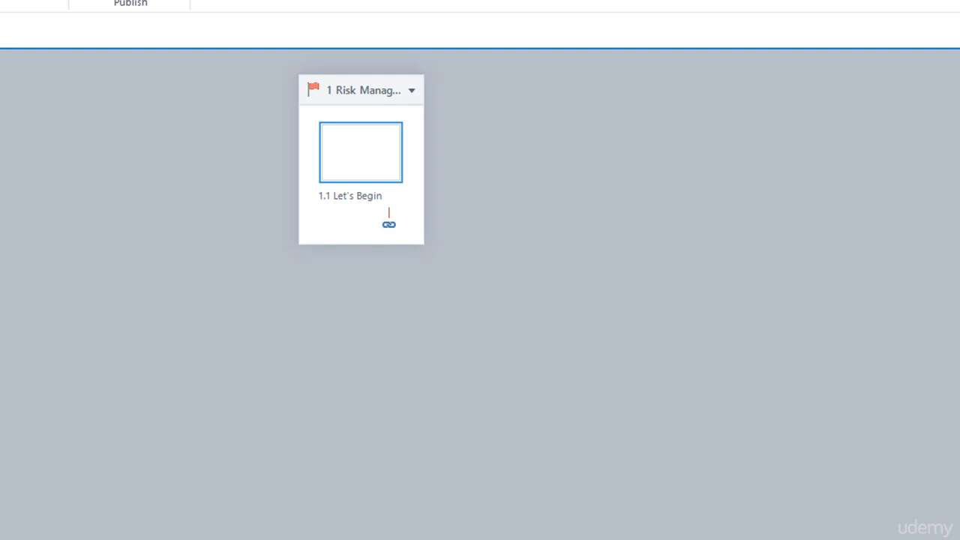
# Add a new slide with the Blank basic layout to the Risk Management 101 scene
pyautogui.rightClick(388, 219)
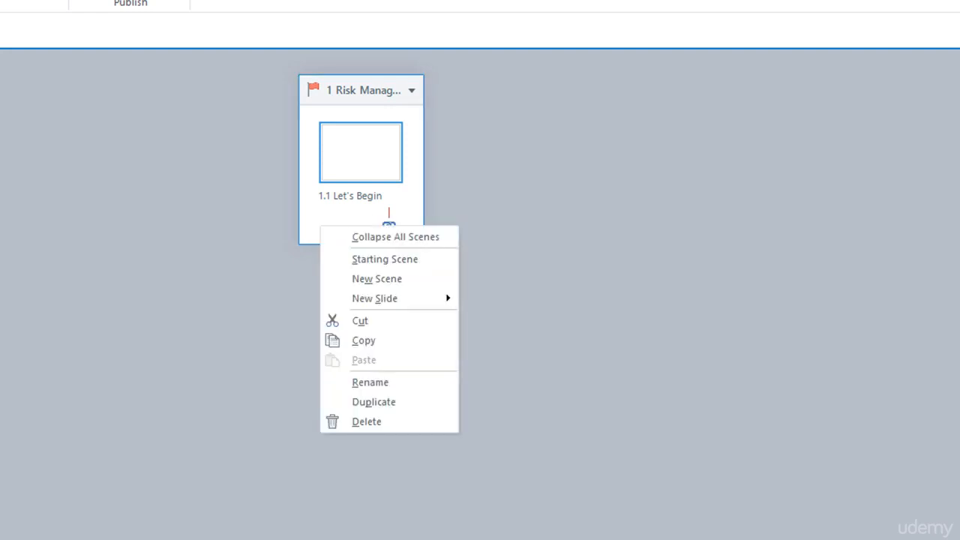
pyautogui.moveTo(375, 298)
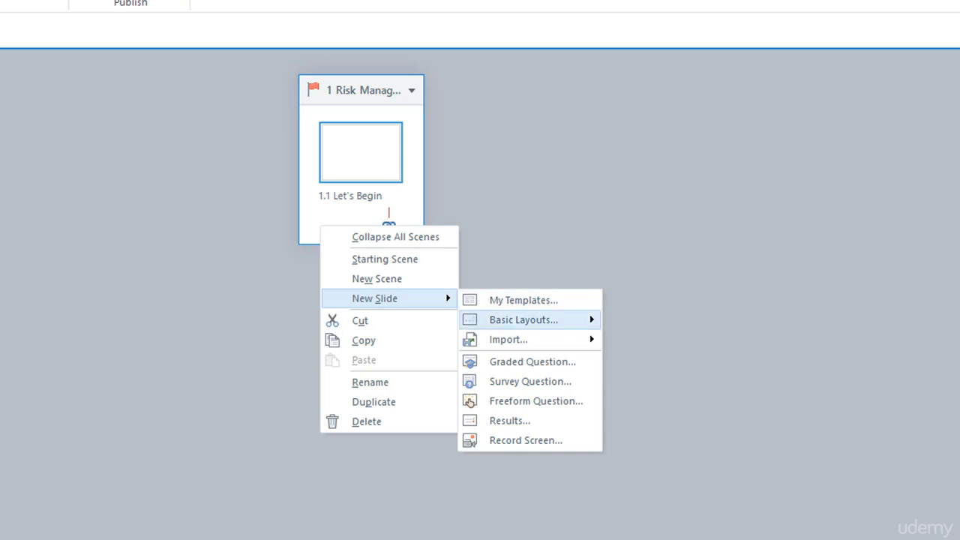
pyautogui.moveTo(524, 320)
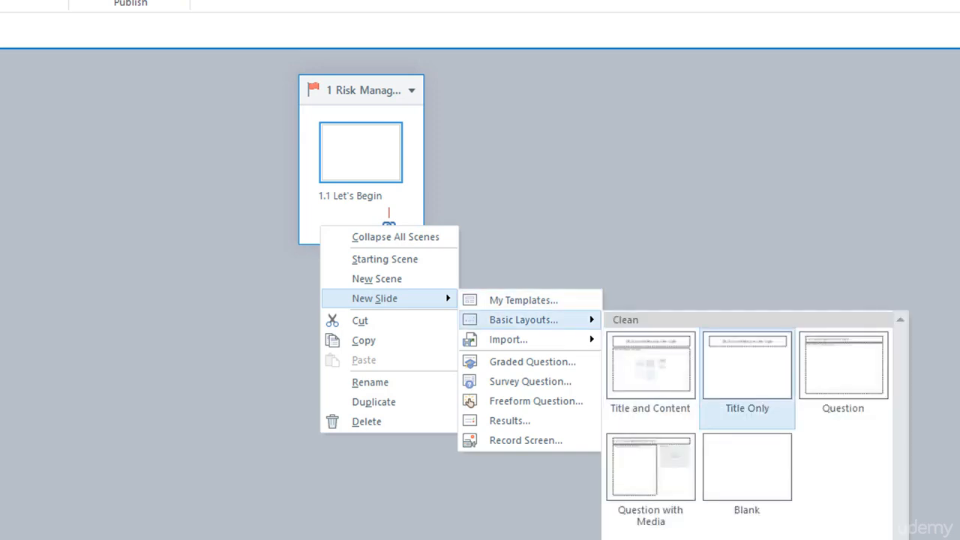
pyautogui.click(747, 467)
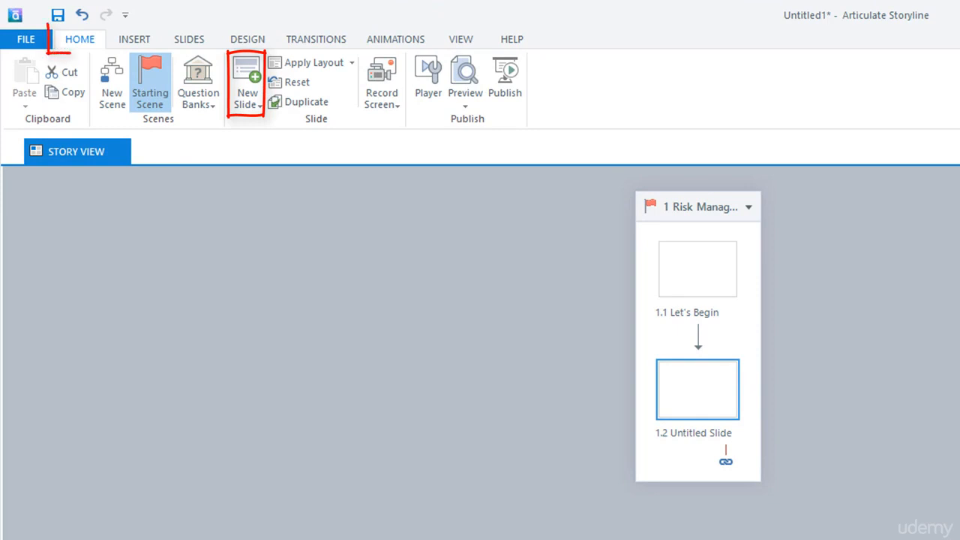
# Add a second scene named "Introduction" and make it the starting scene
pyautogui.click(114, 91)
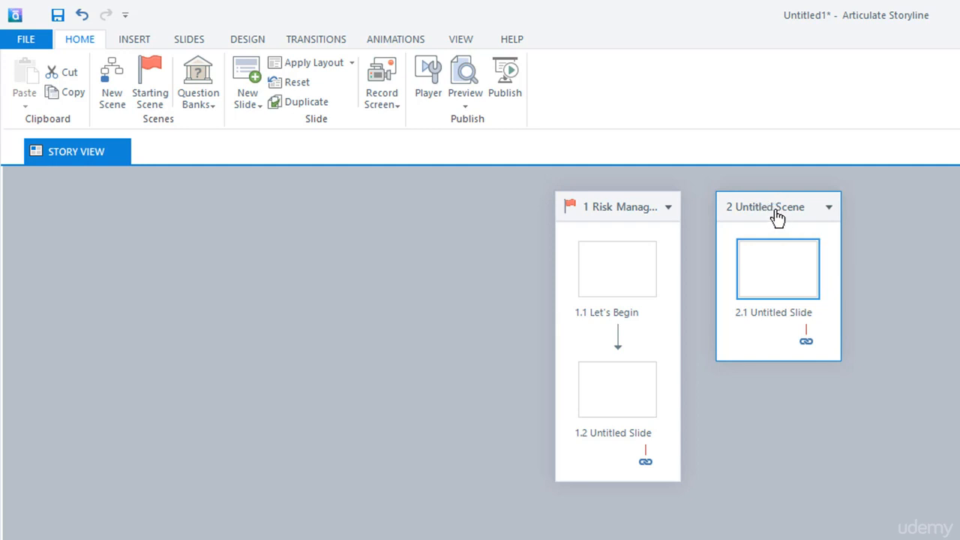
pyautogui.doubleClick(777, 216)
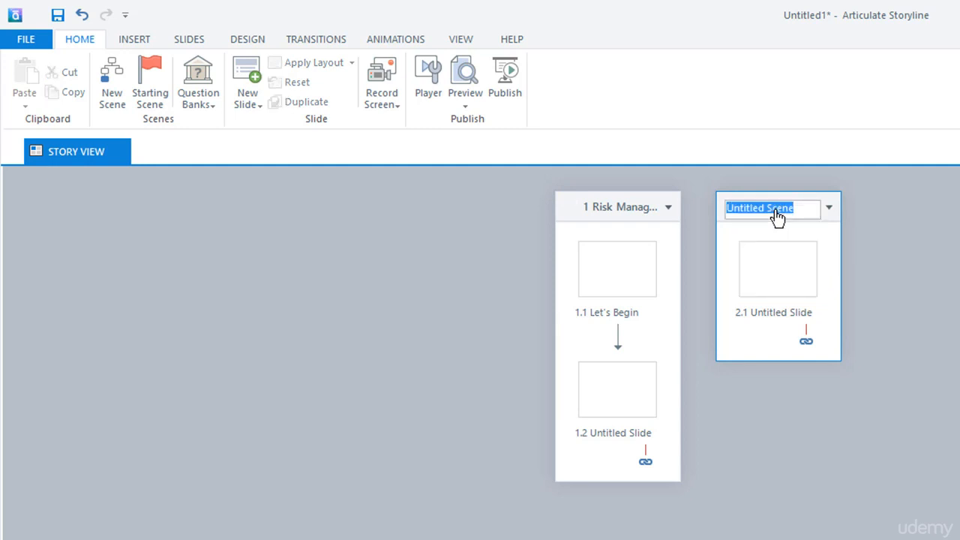
pyautogui.write('Introduction')
pyautogui.press('Return')
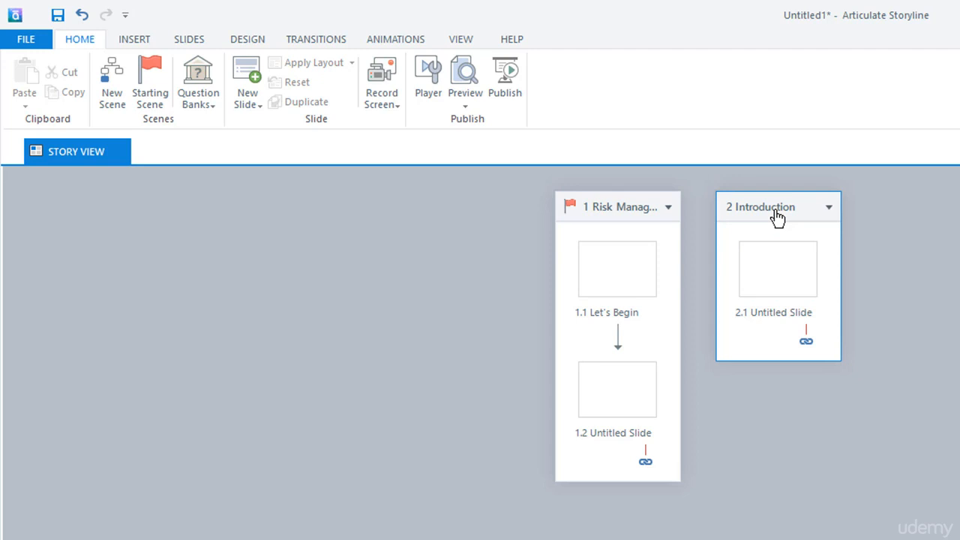
pyautogui.rightClick(774, 212)
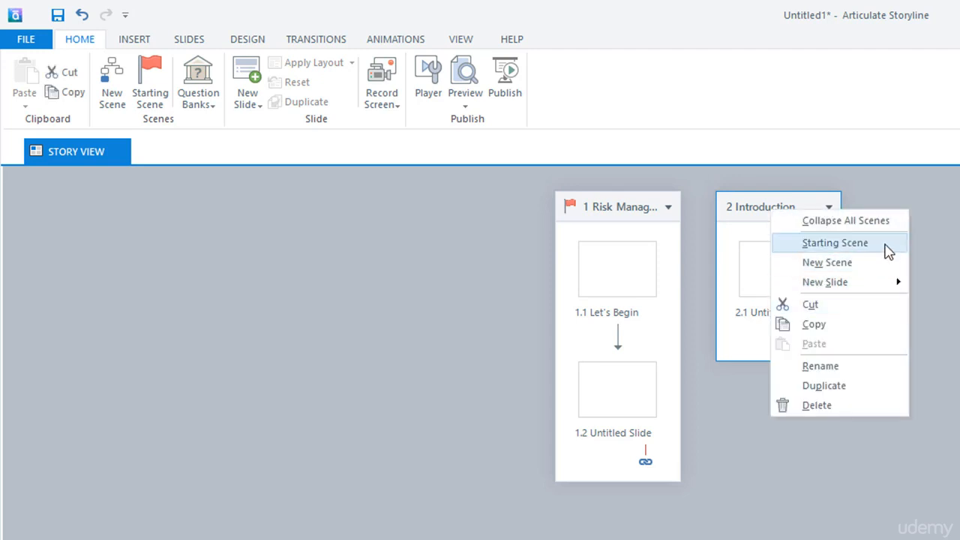
pyautogui.click(836, 243)
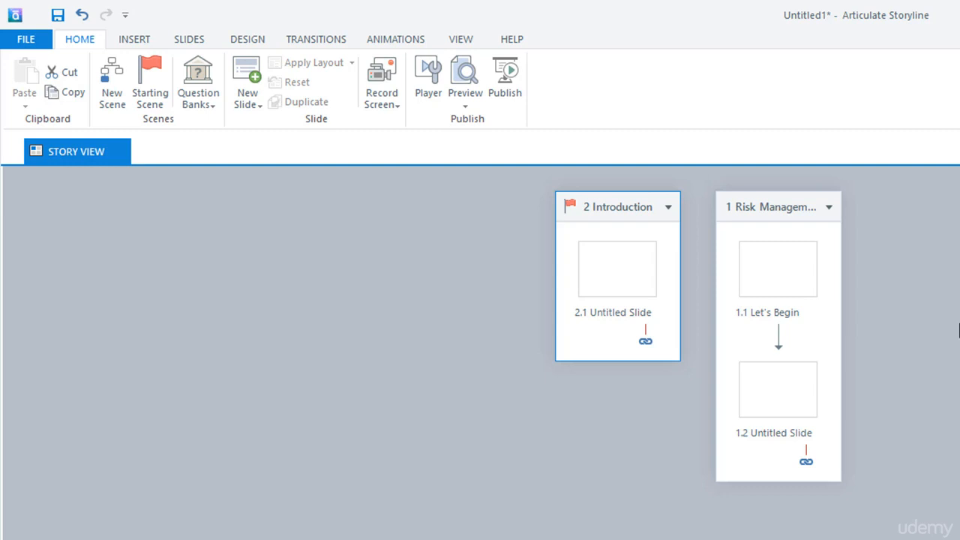
# Open the Let's Begin slide and slide 1.2 of the Risk Management 101 scene for editing, and close Let's Begin again
pyautogui.doubleClick(790, 276)
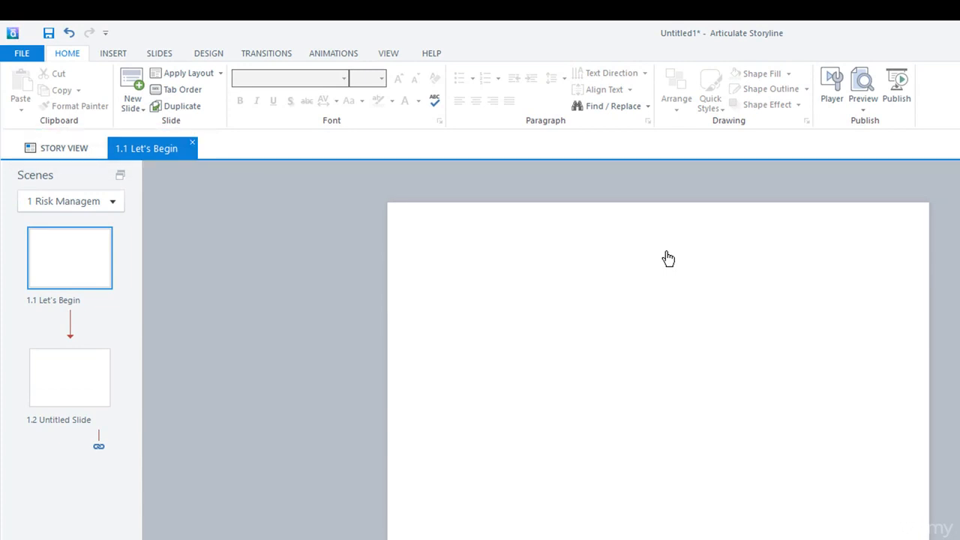
pyautogui.click(64, 159)
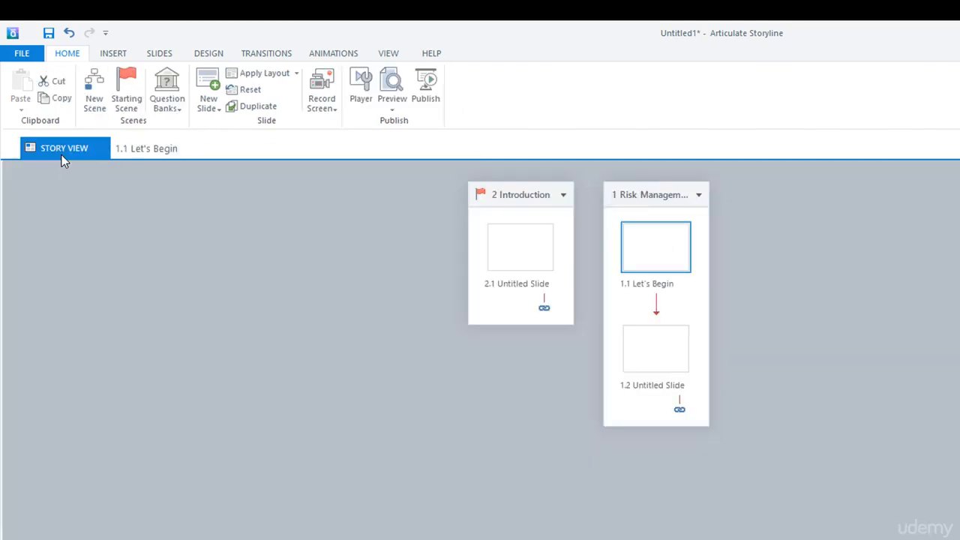
pyautogui.click(644, 368)
pyautogui.doubleClick(644, 366)
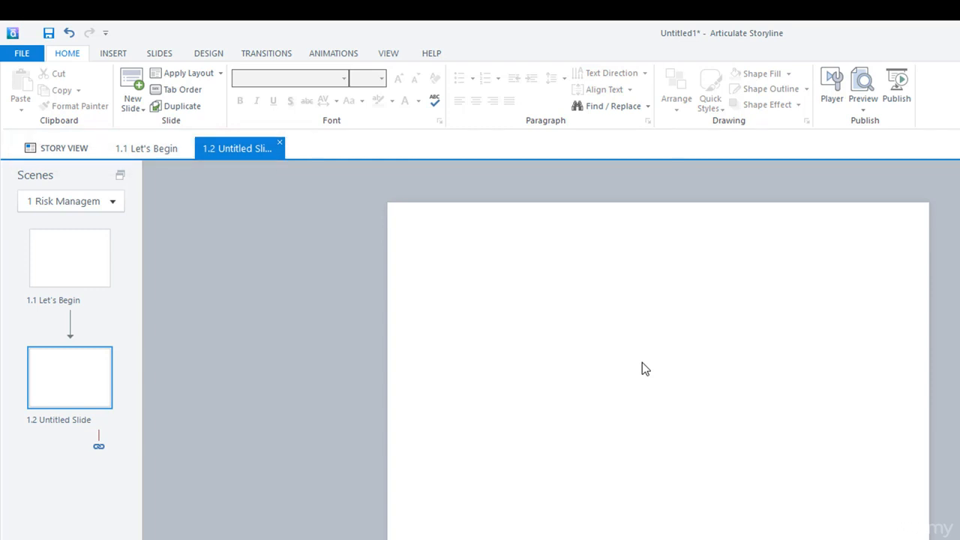
pyautogui.click(144, 149)
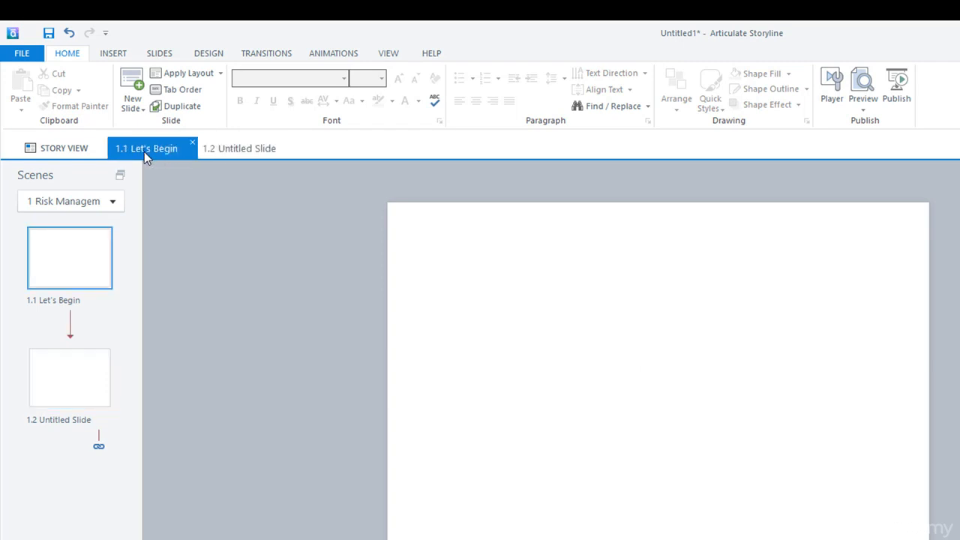
pyautogui.click(193, 143)
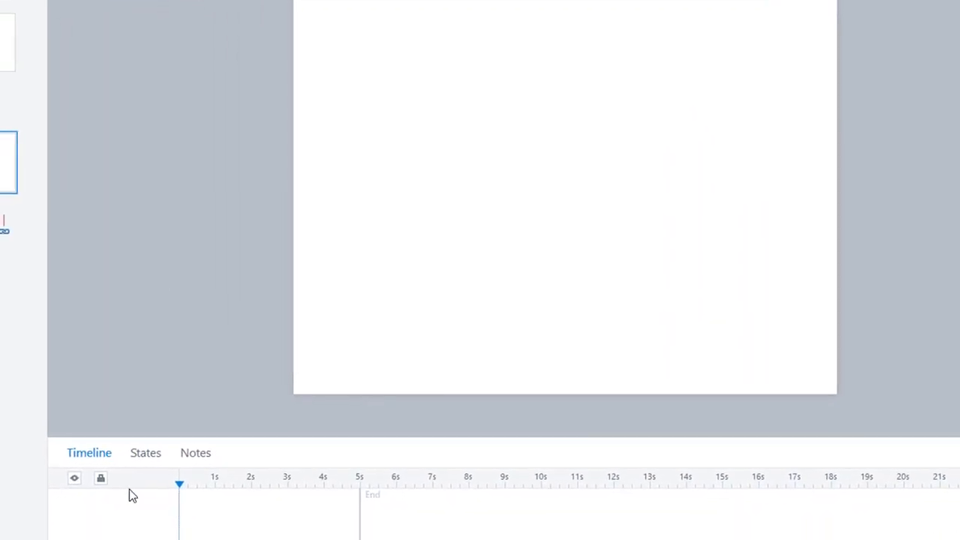
# Look at the States and Notes of slide 1.2 and close the slide to return to the story view
pyautogui.click(147, 454)
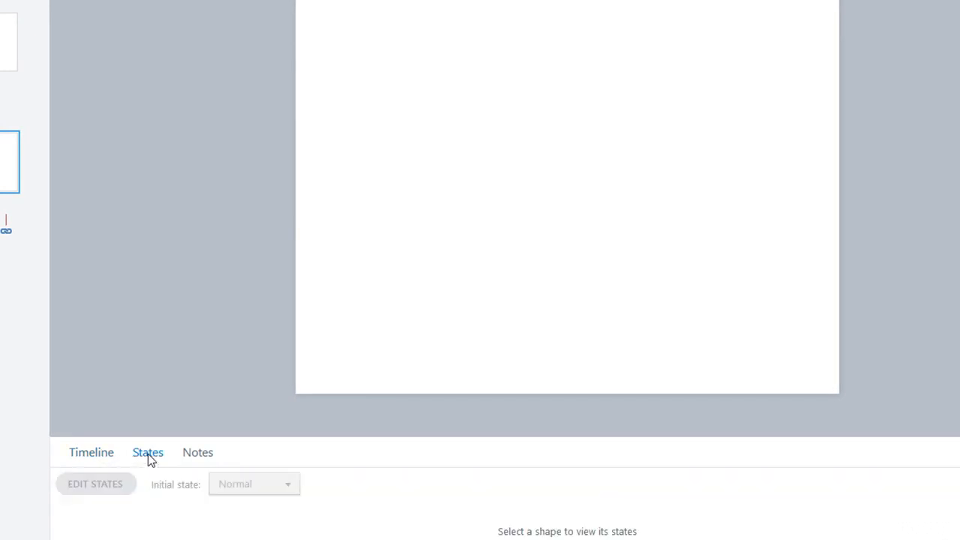
pyautogui.click(206, 454)
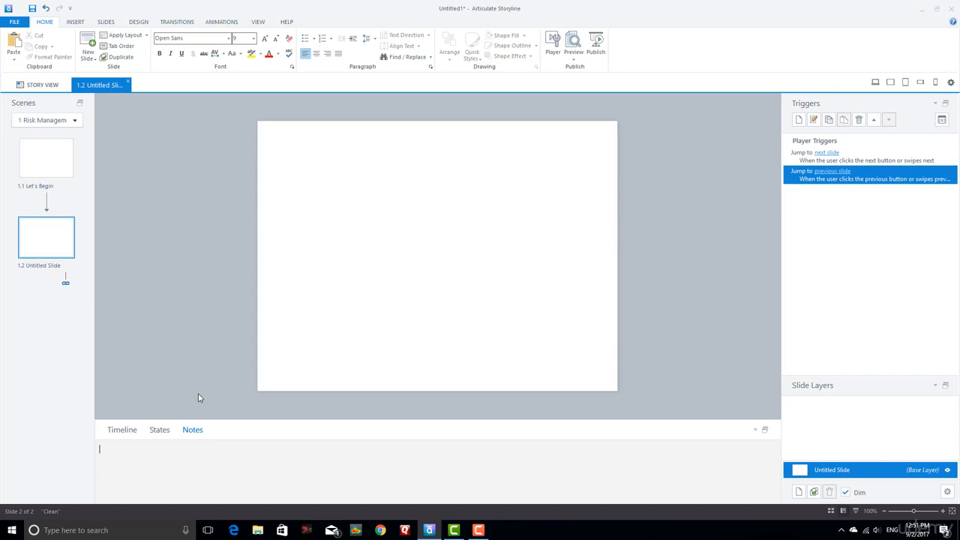
pyautogui.click(128, 84)
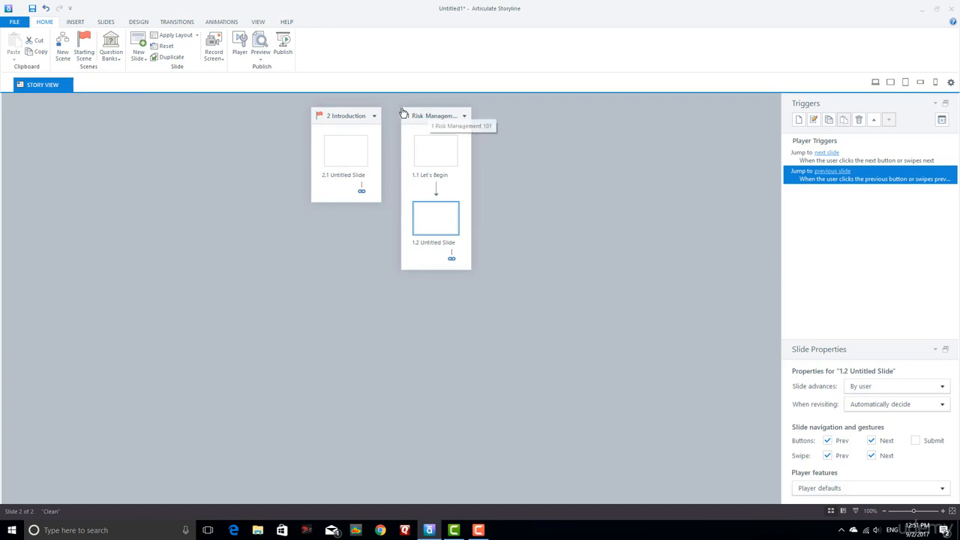
# Delete the Introduction scene together with its slides
pyautogui.click(343, 120)
pyautogui.rightClick(343, 120)
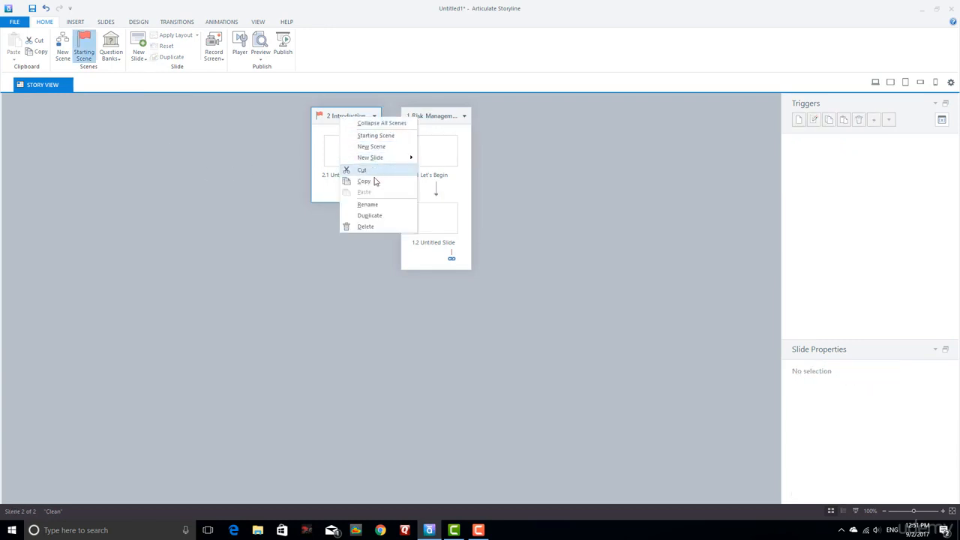
pyautogui.click(365, 226)
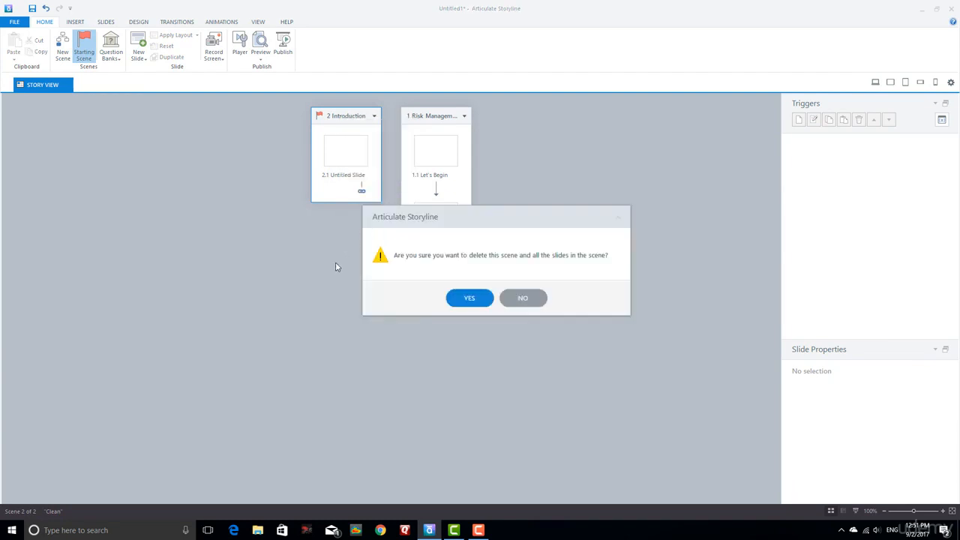
pyautogui.click(468, 299)
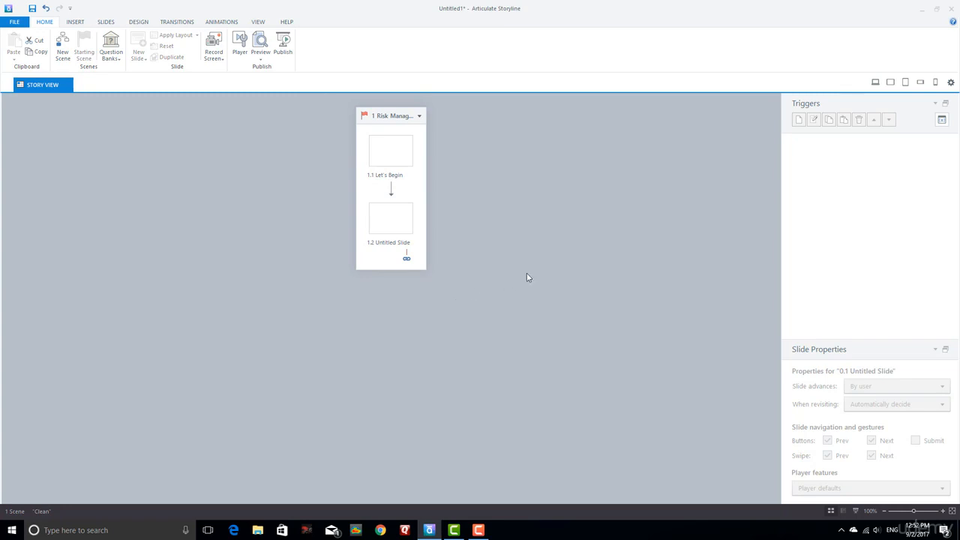
# Delete the untitled slide 1.2 from the Risk Management 101 scene
pyautogui.click(387, 227)
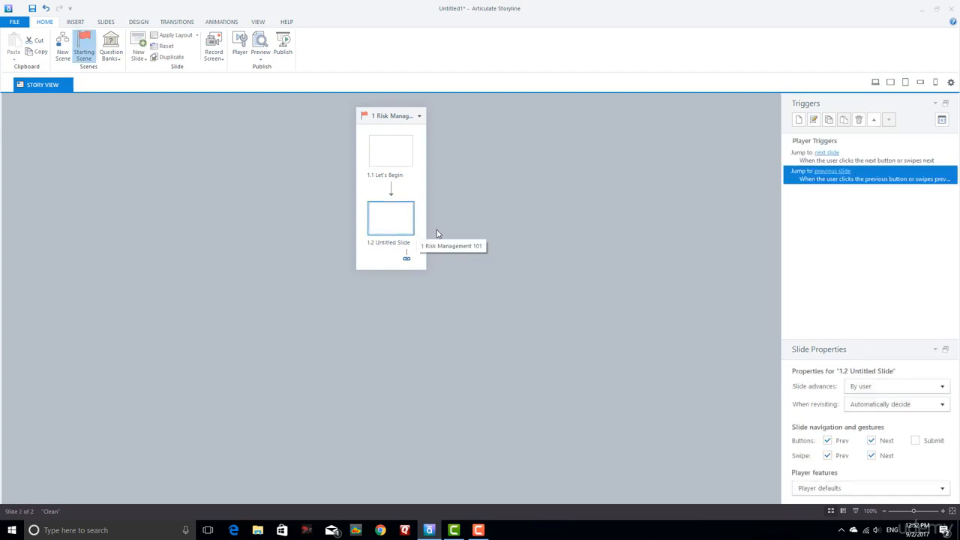
pyautogui.press('Delete')
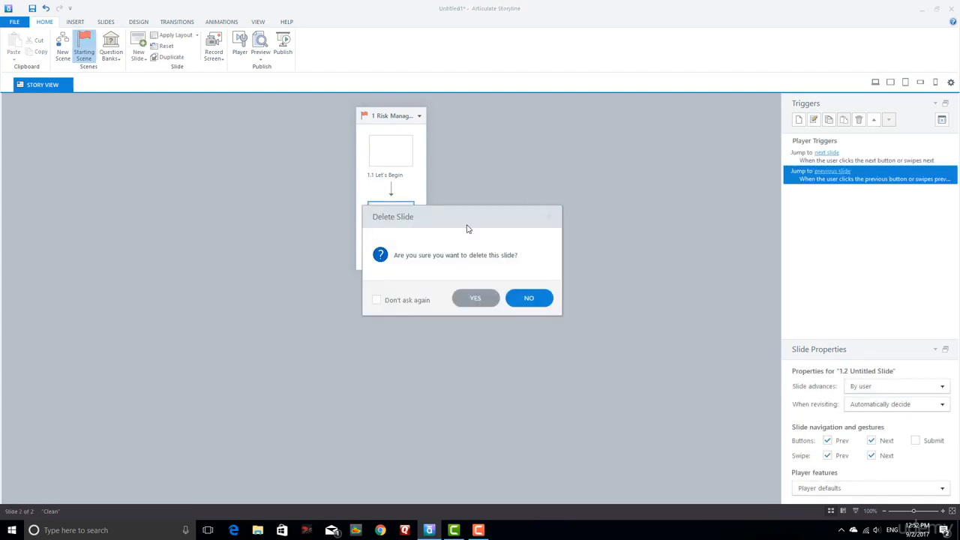
pyautogui.click(478, 299)
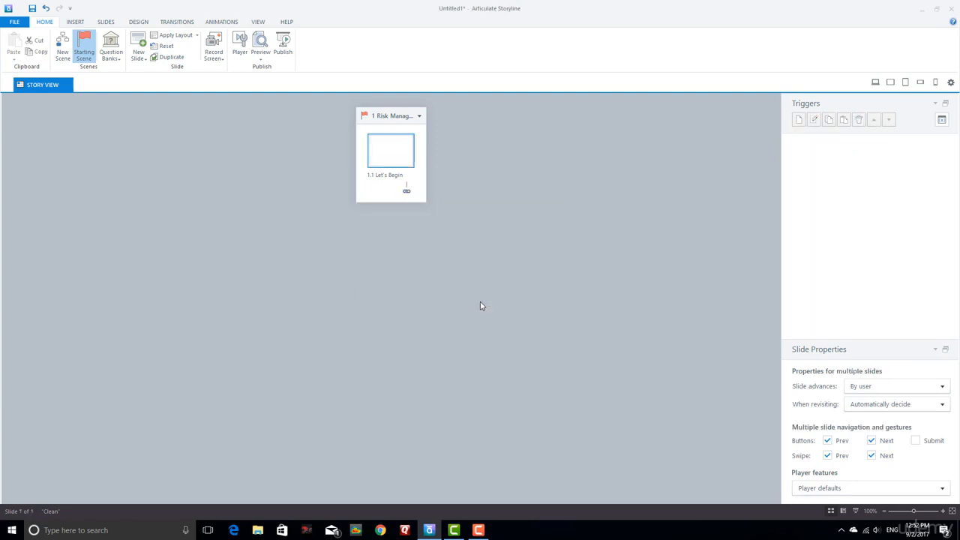